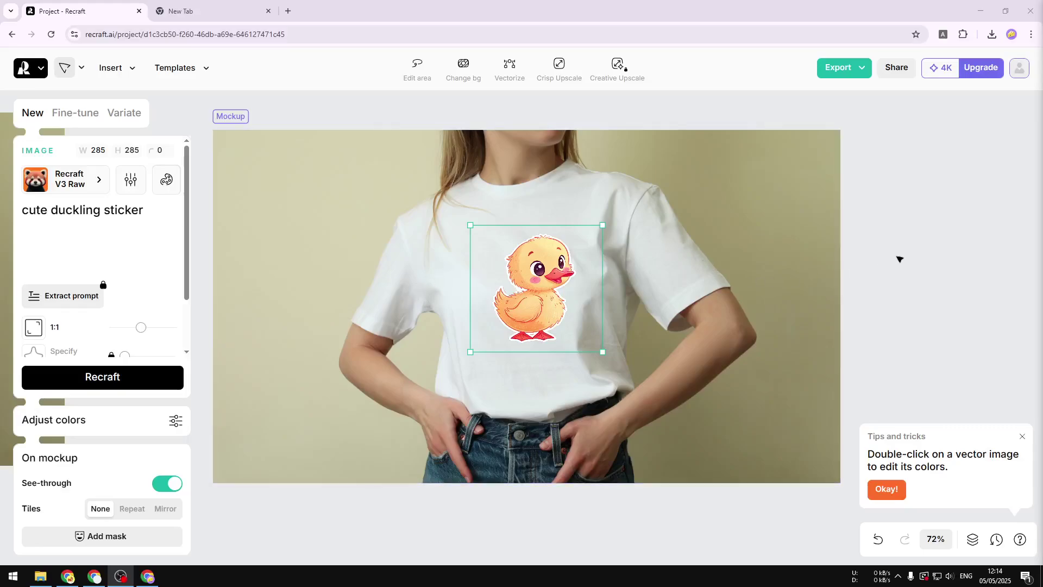
Shrink the duckling sticker to 221 px on the white t-shirt mockup.
left_click(901, 259)
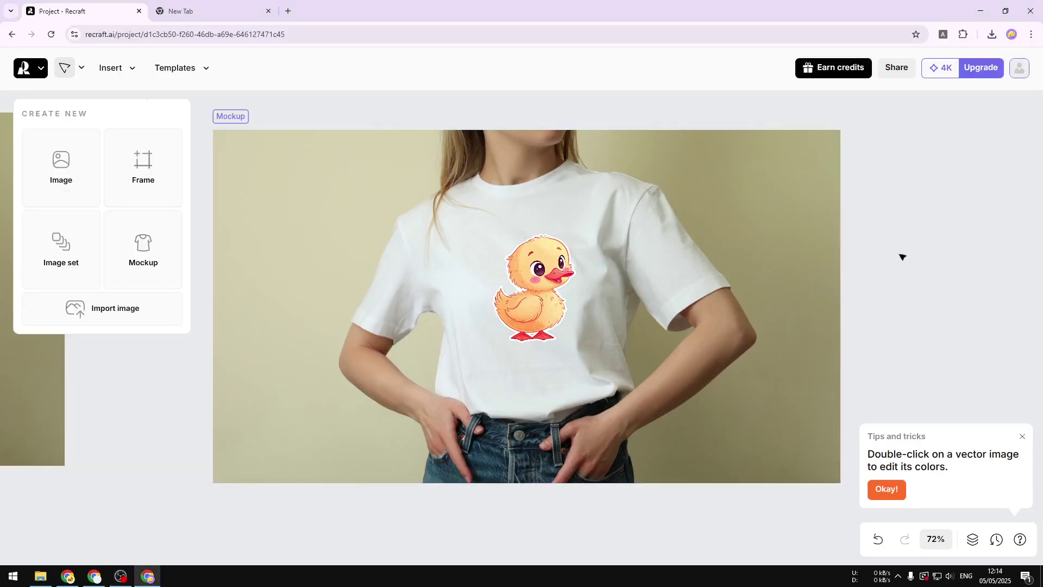
left_click(655, 293)
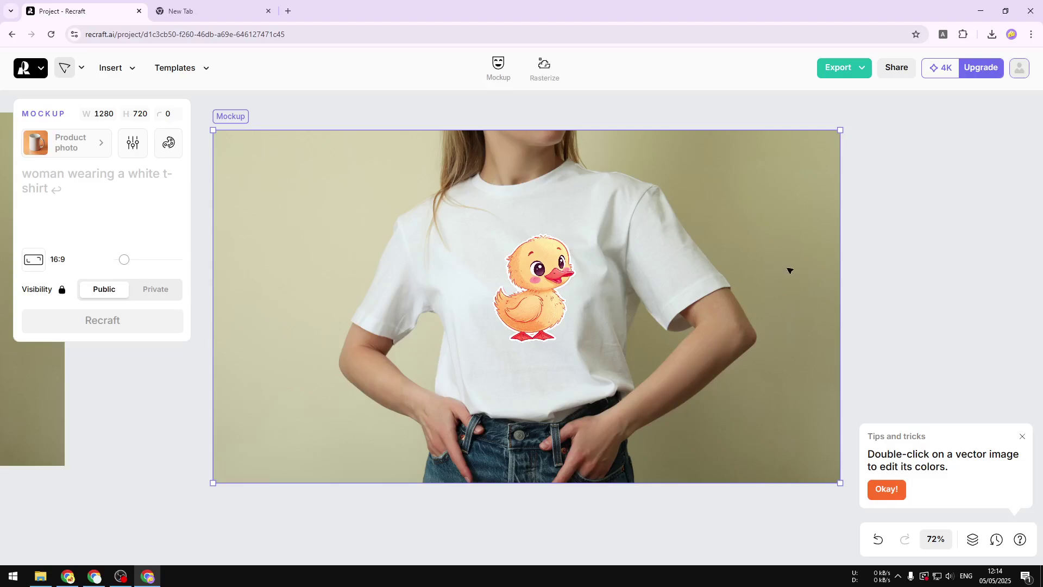
left_click(905, 280)
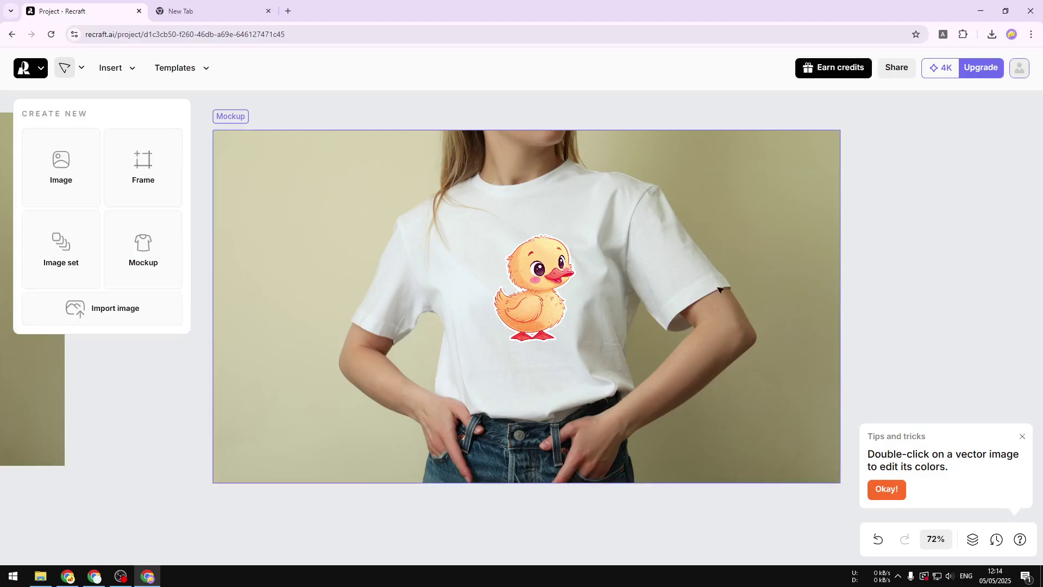
left_click(557, 305)
left_click(710, 220)
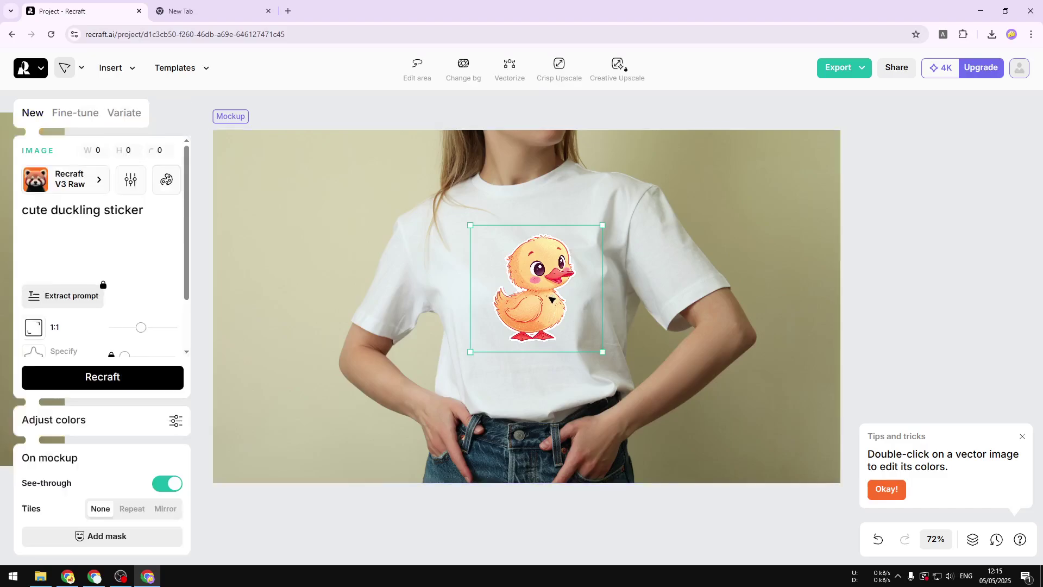
mouse_move(552, 298)
left_mouse_down()
mouse_move(548, 287)
mouse_move(566, 289)
left_mouse_up()
left_click_drag(615, 222, 583, 246)
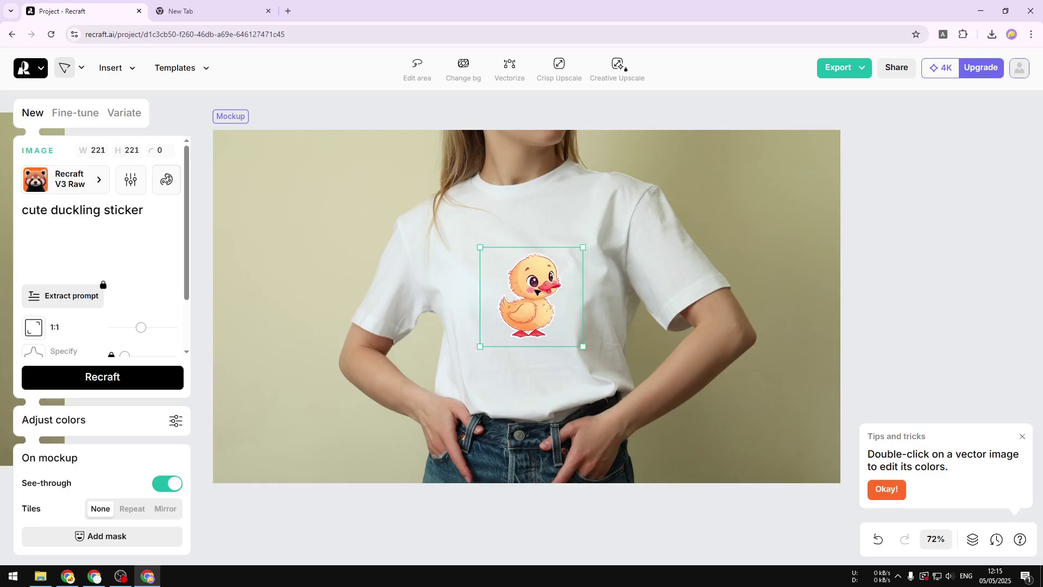
Reposition the duckling higher and left on the chest, then move to a new browser tab.
mouse_move(536, 298)
left_mouse_down()
mouse_move(536, 282)
mouse_move(554, 273)
mouse_move(582, 280)
mouse_move(589, 293)
mouse_move(557, 287)
left_mouse_up()
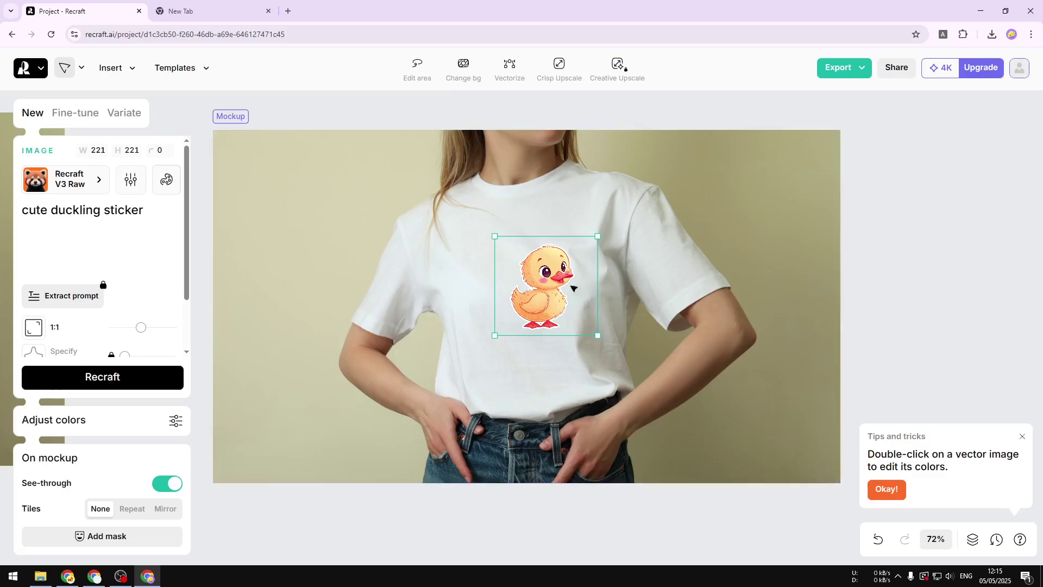
scroll(547, 269, "up", 5)
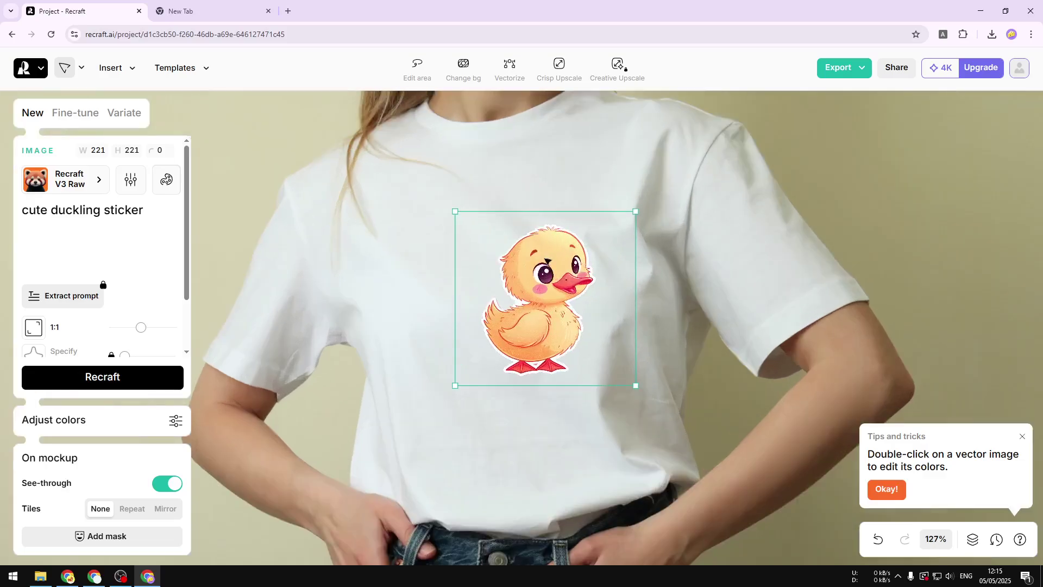
key("shift+1")
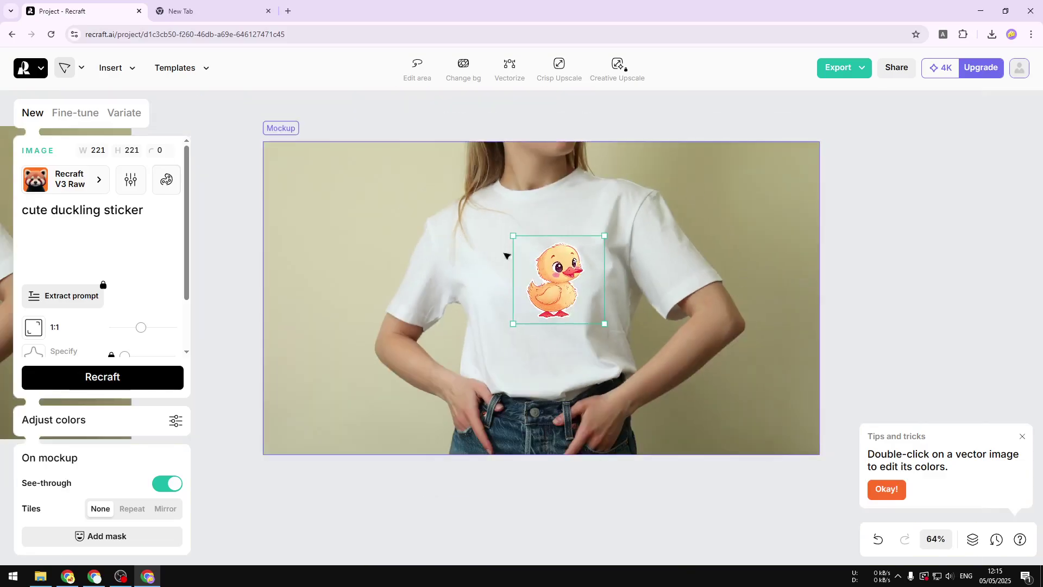
left_click_drag(567, 278, 551, 286)
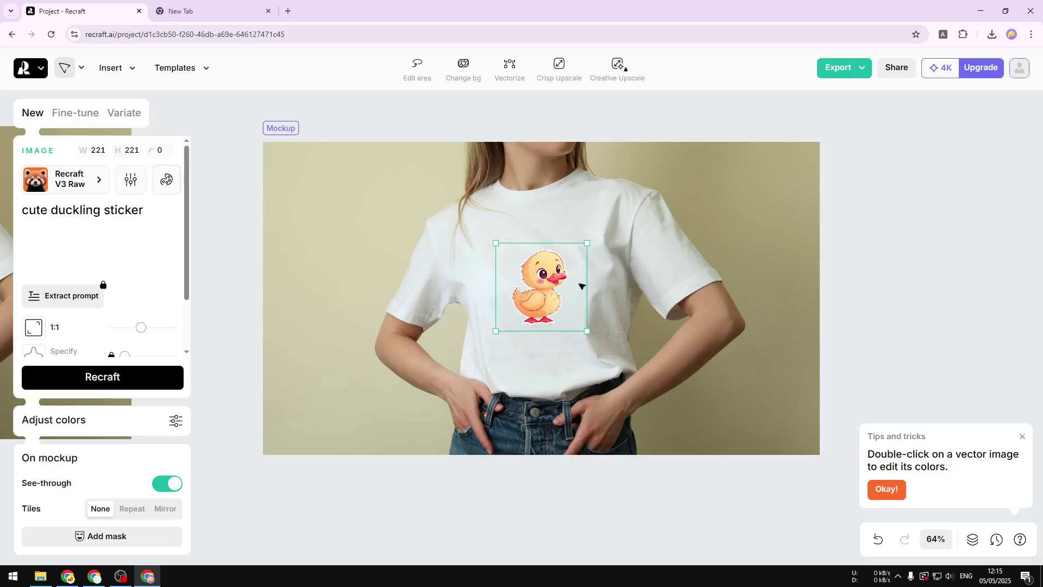
left_click(856, 296)
Load recraft.ai and drop the black t-shirt photo onto a new project canvas.
left_click(229, 9)
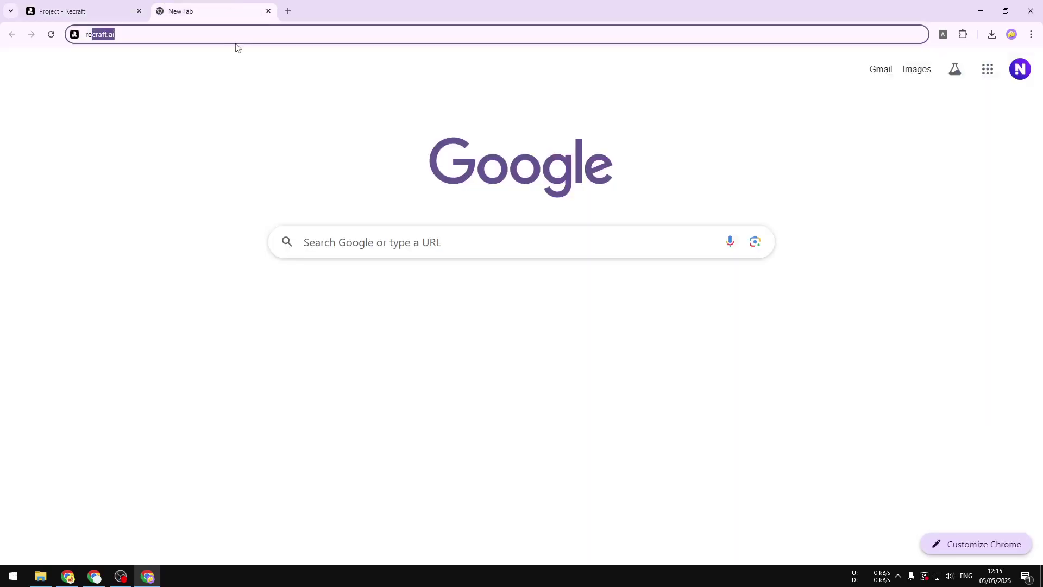
key("Return")
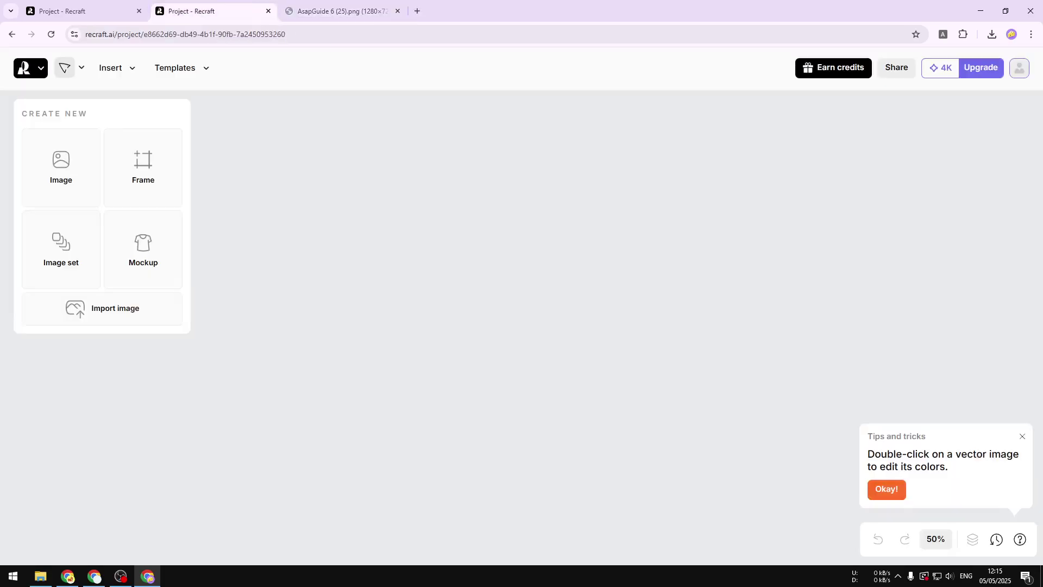
left_click_drag(536, 304, 455, 259)
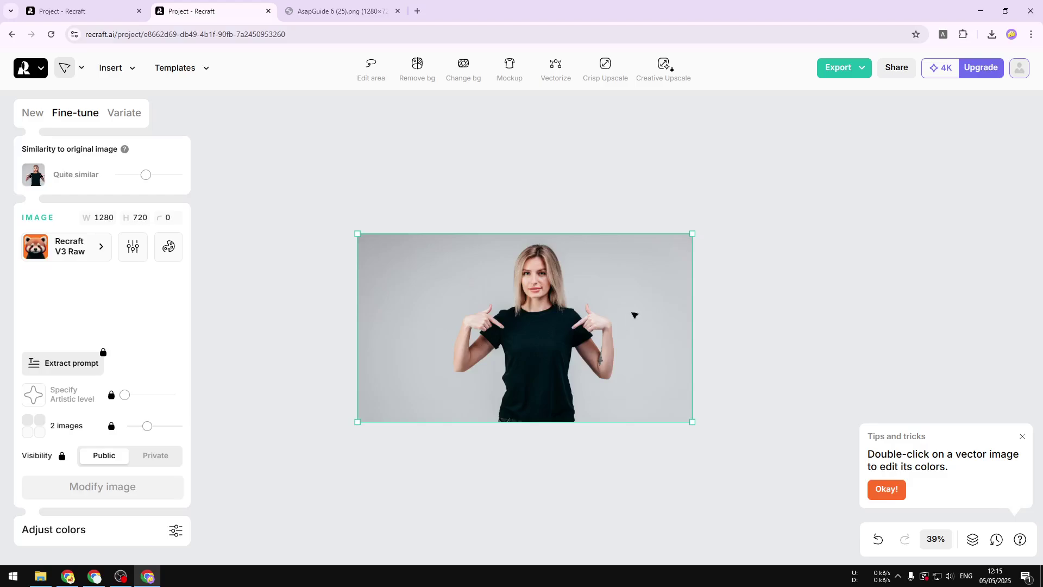
scroll(531, 354, "up", 5)
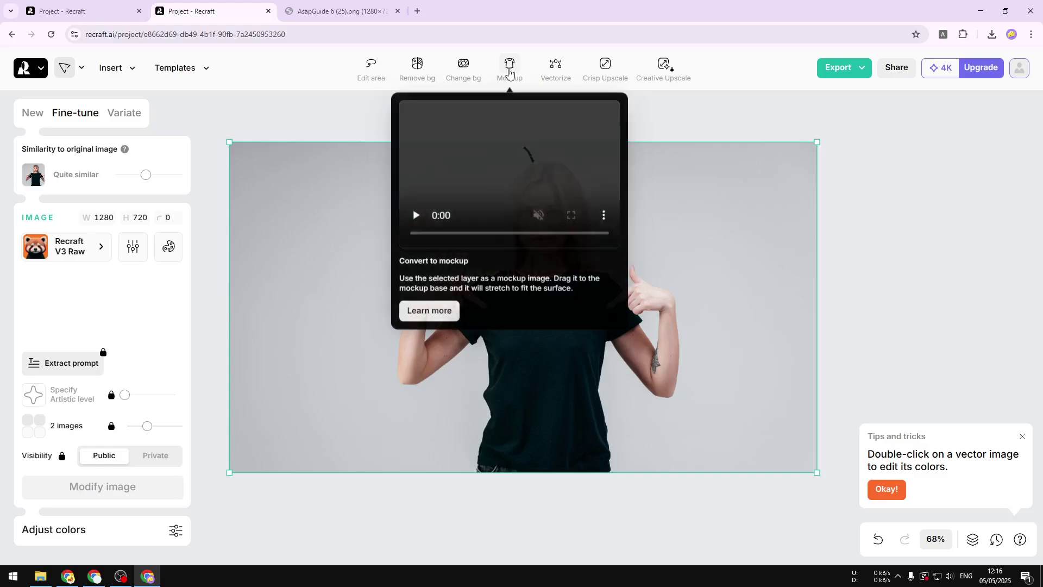
Convert the black t-shirt photo into a Mockup and shift it to the left of the view.
left_click(508, 72)
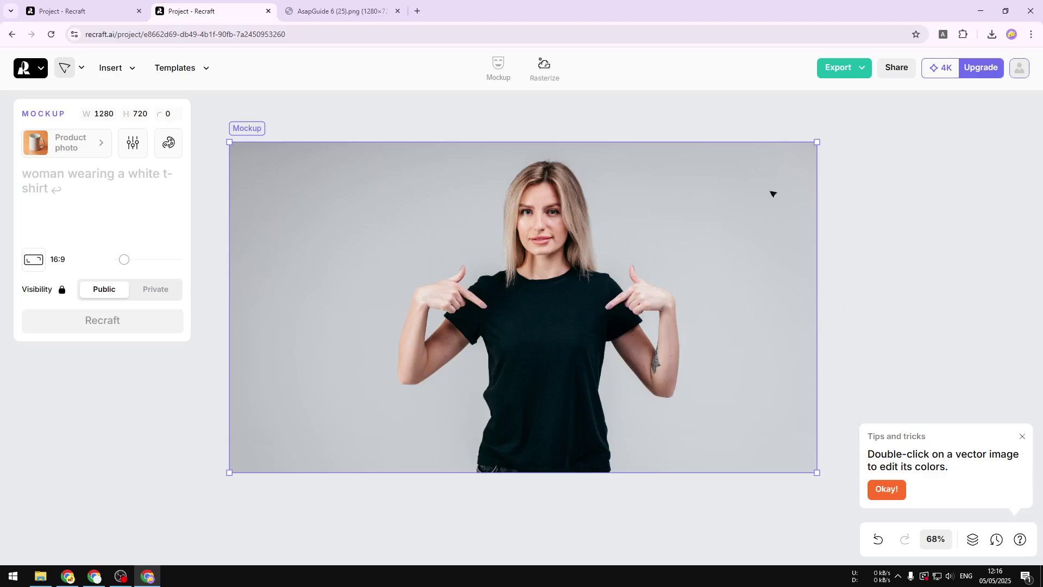
left_click(897, 289)
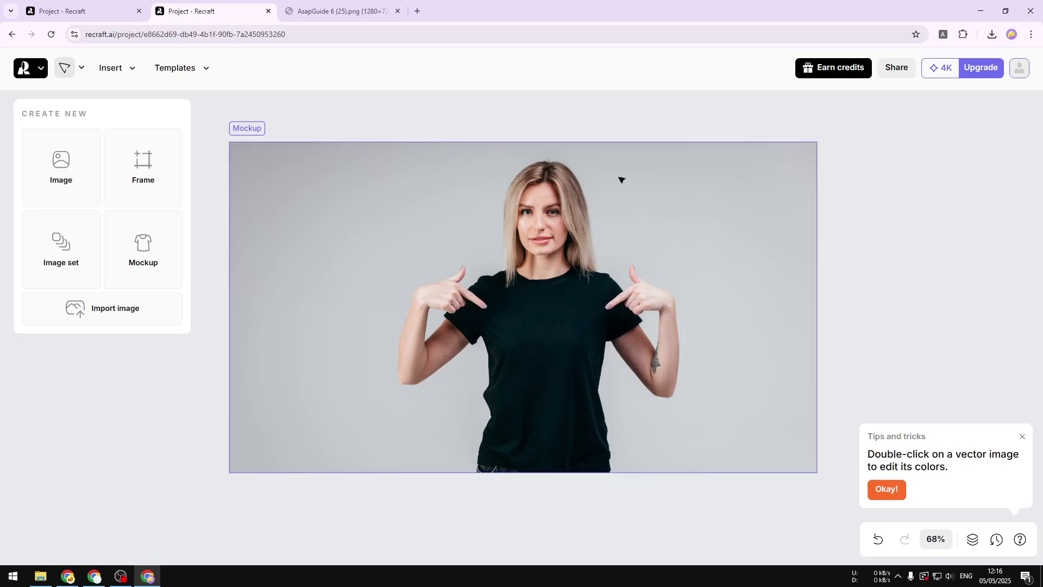
mouse_move(970, 312)
left_mouse_down()
mouse_move(835, 296)
mouse_move(722, 307)
left_mouse_up()
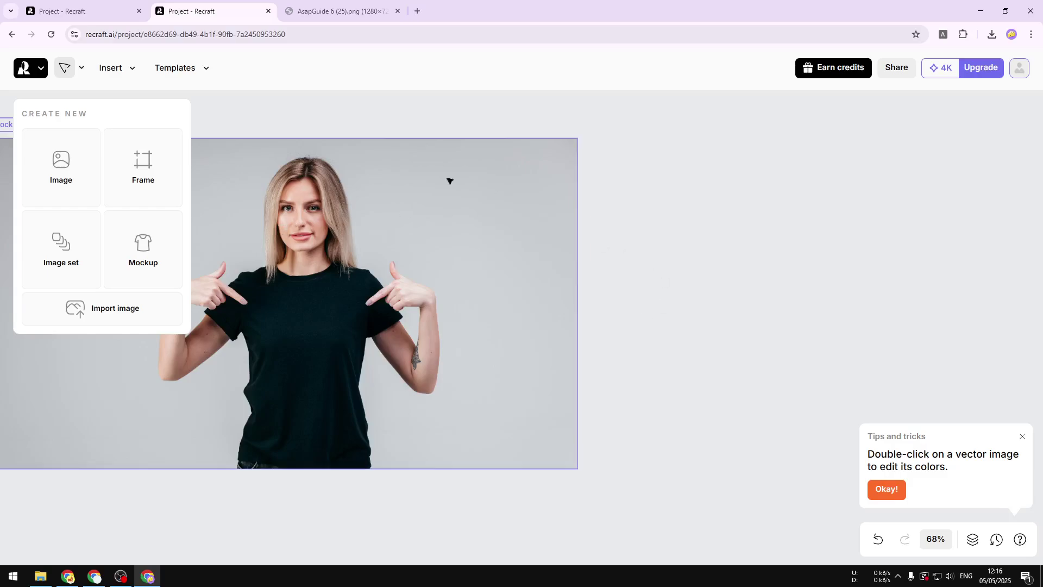
Add a square image frame and generate images from the prompt 'cute red panda'.
left_click(62, 158)
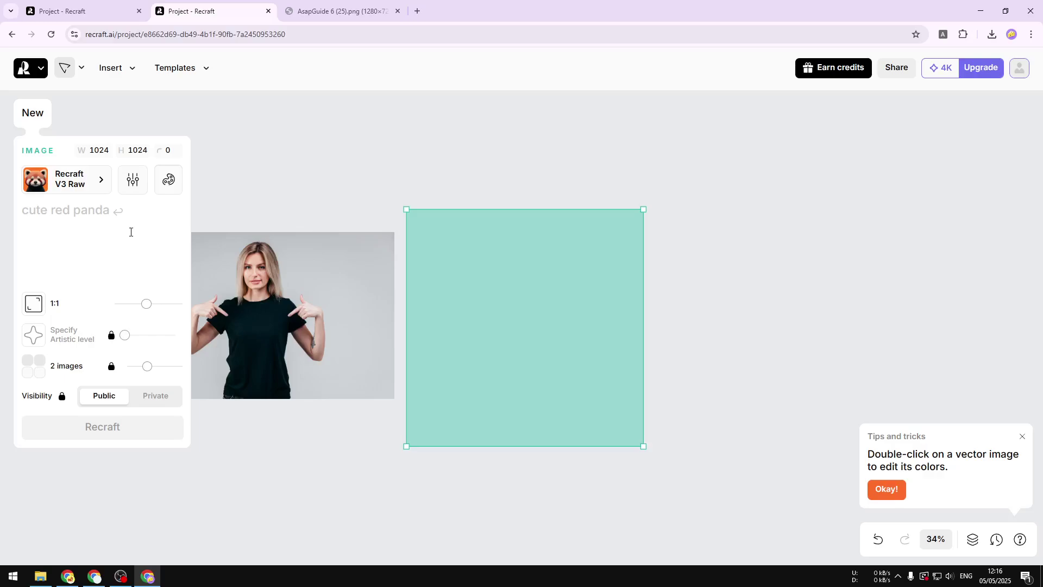
type("cute red")
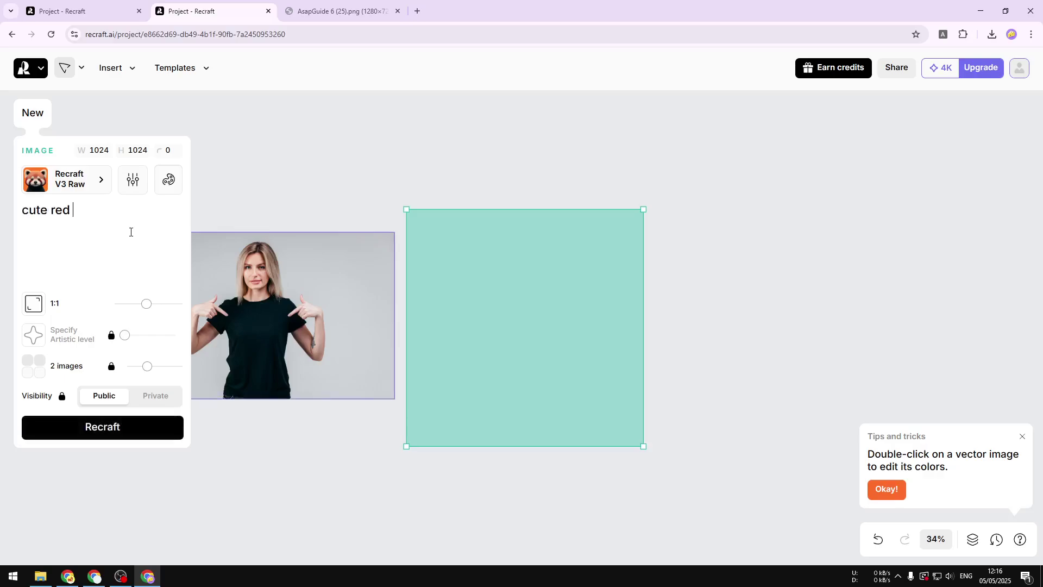
type(" pand")
left_click(134, 183)
left_click(130, 245)
left_click_drag(146, 303, 147, 305)
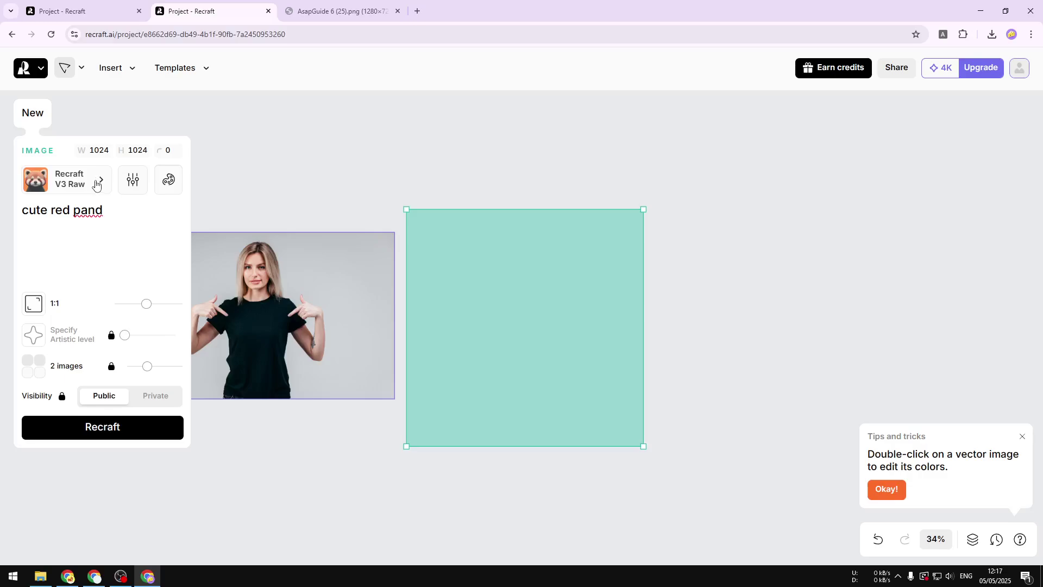
type("a")
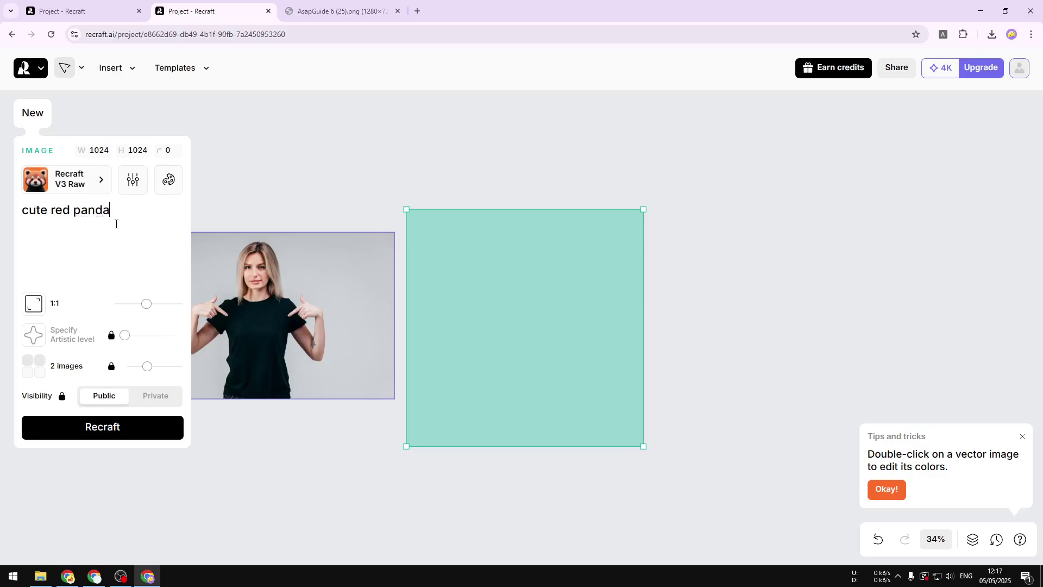
left_click(122, 427)
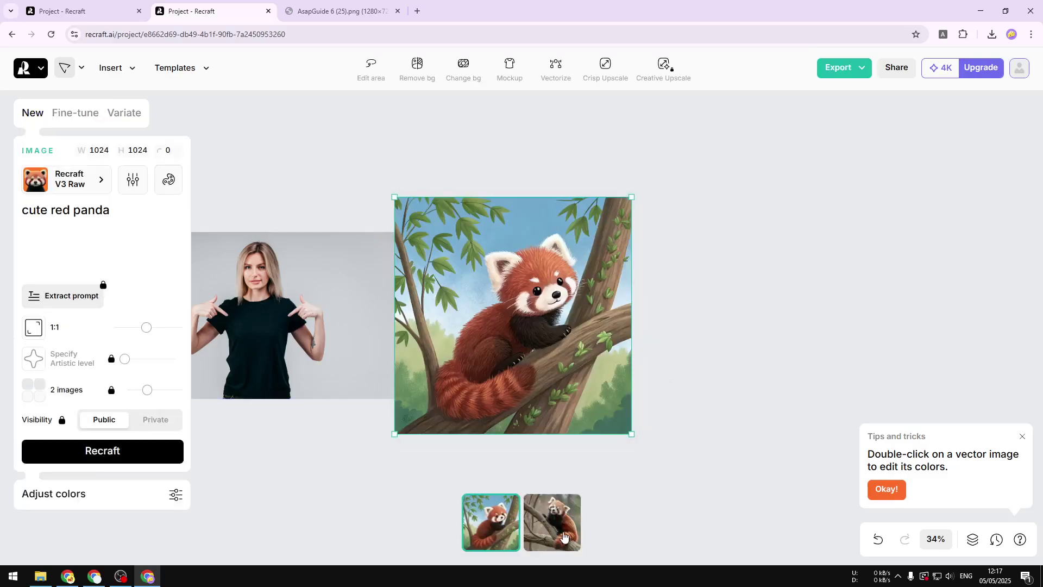
Compare the variants and keep the cartoon-style red panda on the canvas.
left_click(558, 538)
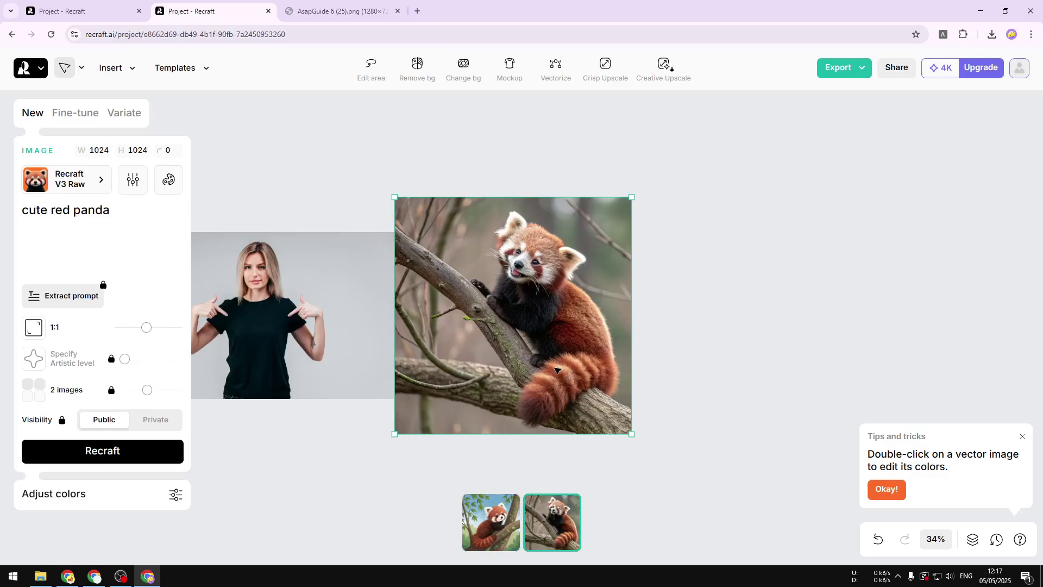
left_click(493, 528)
type("st")
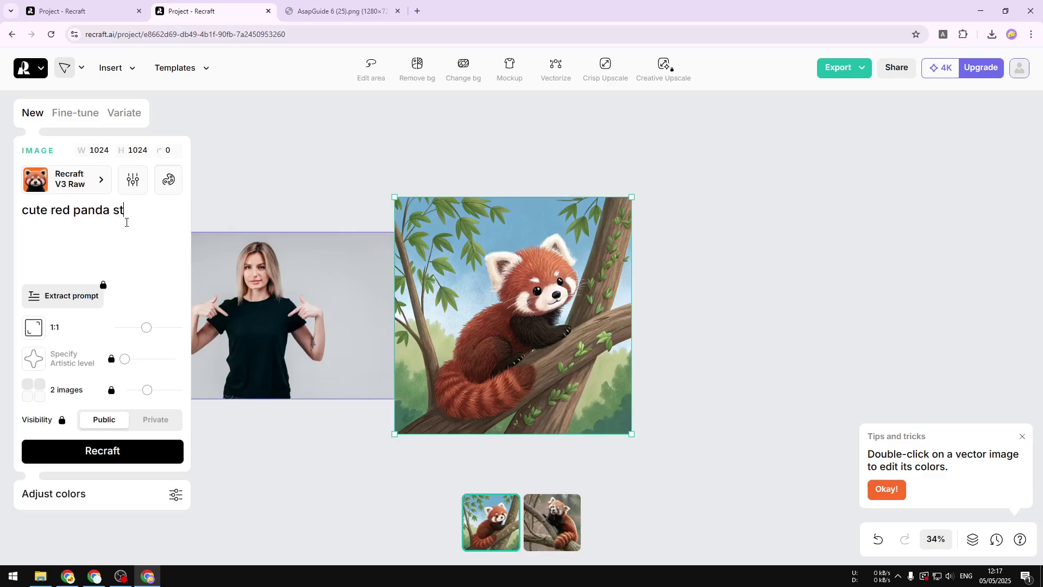
type("icker")
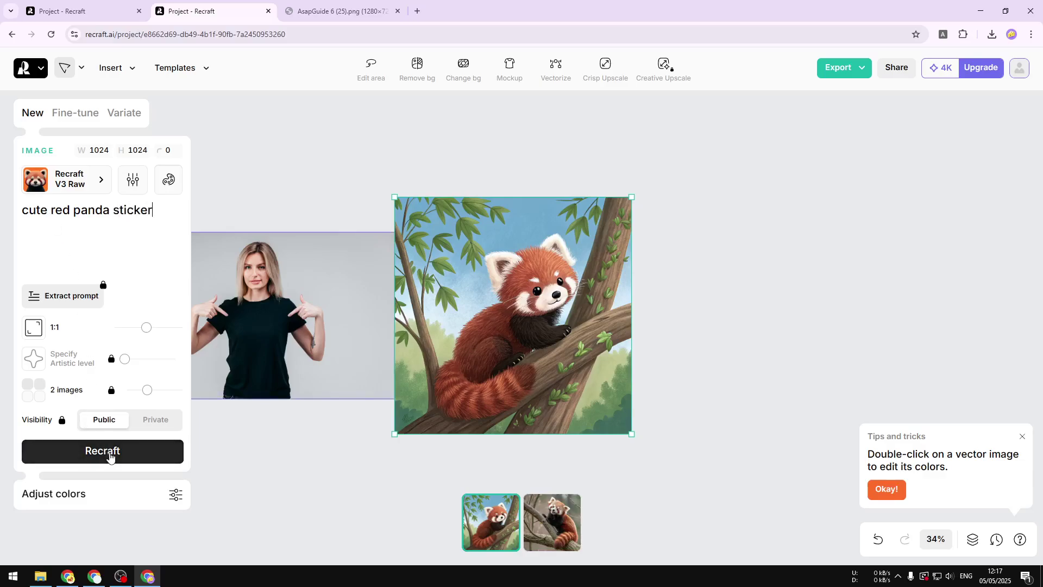
Regenerate with 'cute red panda sticker' and keep the bamboo-hugging sticker variant.
left_click(108, 451)
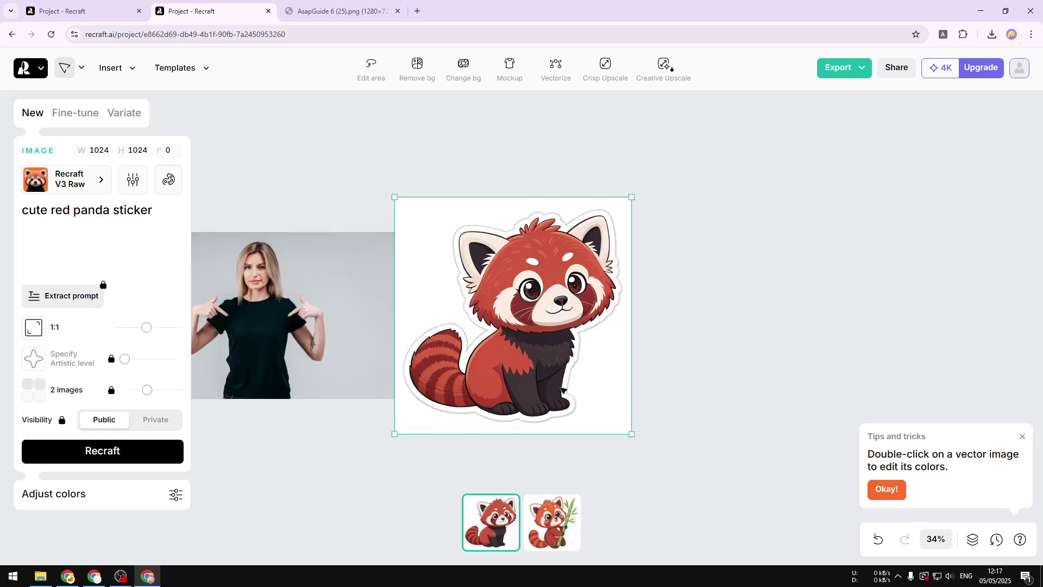
left_click(568, 542)
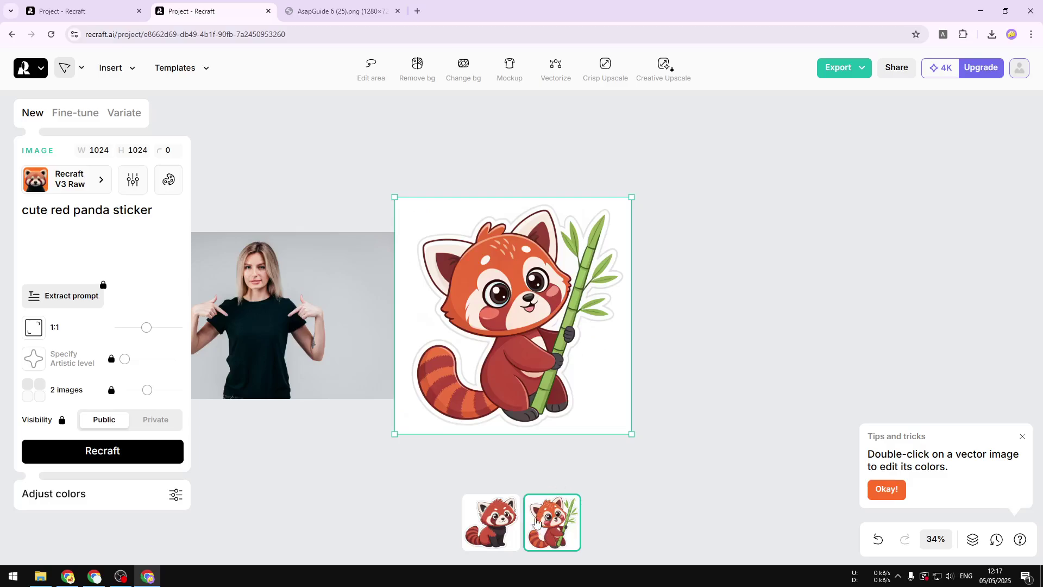
left_click_drag(532, 341, 590, 336)
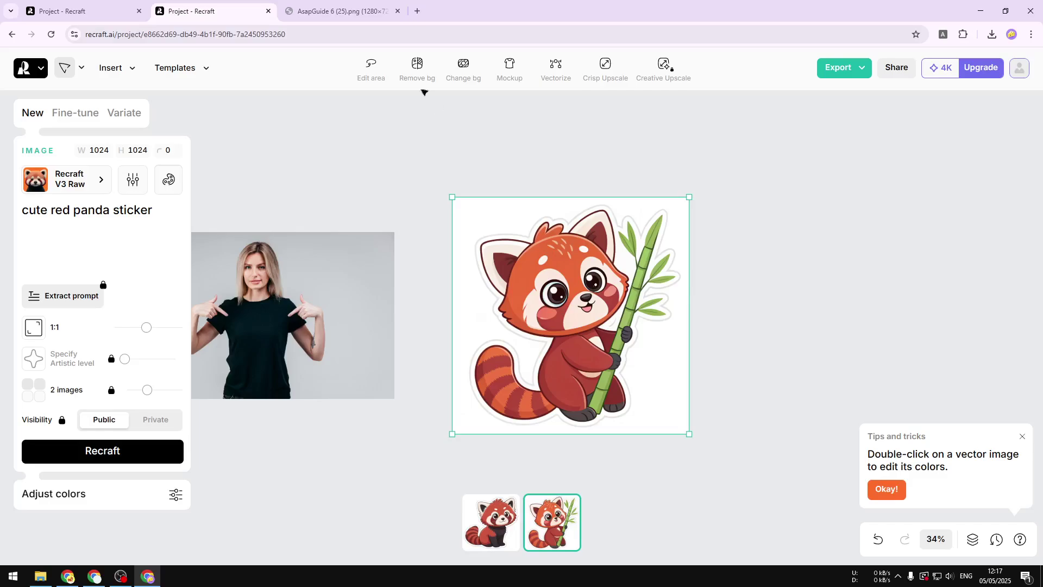
Remove the sticker's white background and drop it onto the black t-shirt mockup.
left_click(415, 73)
left_click_drag(337, 452, 402, 428)
scroll(402, 428, "left", 3)
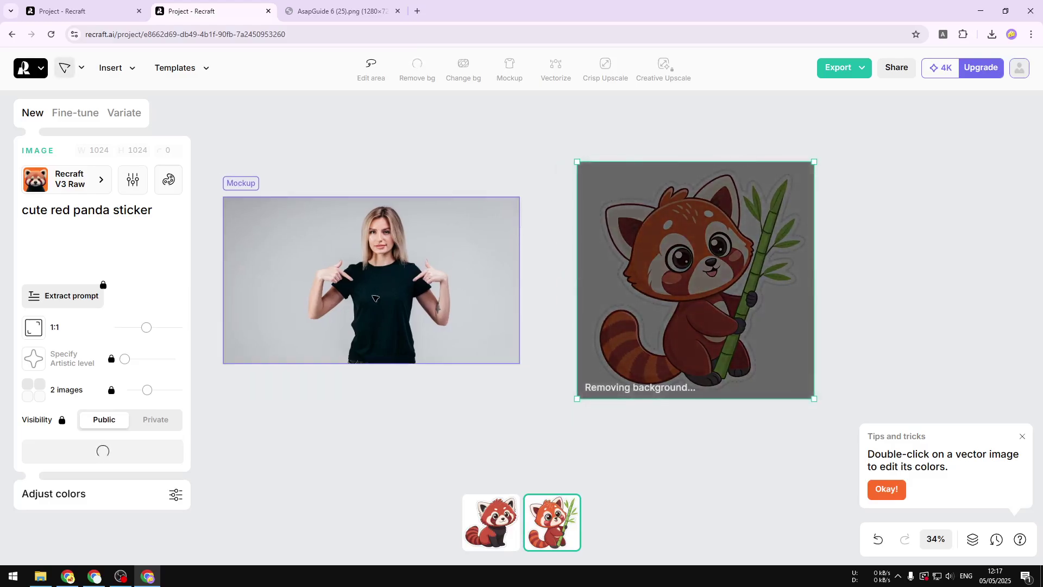
left_click_drag(695, 281, 387, 295)
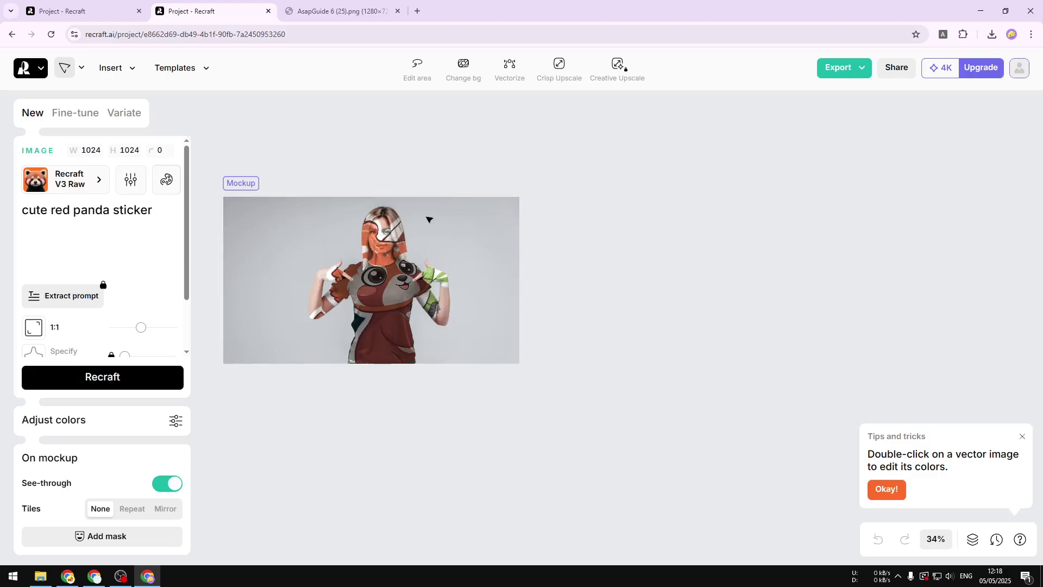
Shrink the panda sticker down to chest size on the shirt.
mouse_move(429, 220)
left_mouse_down()
mouse_move(334, 349)
mouse_move(354, 322)
left_mouse_up()
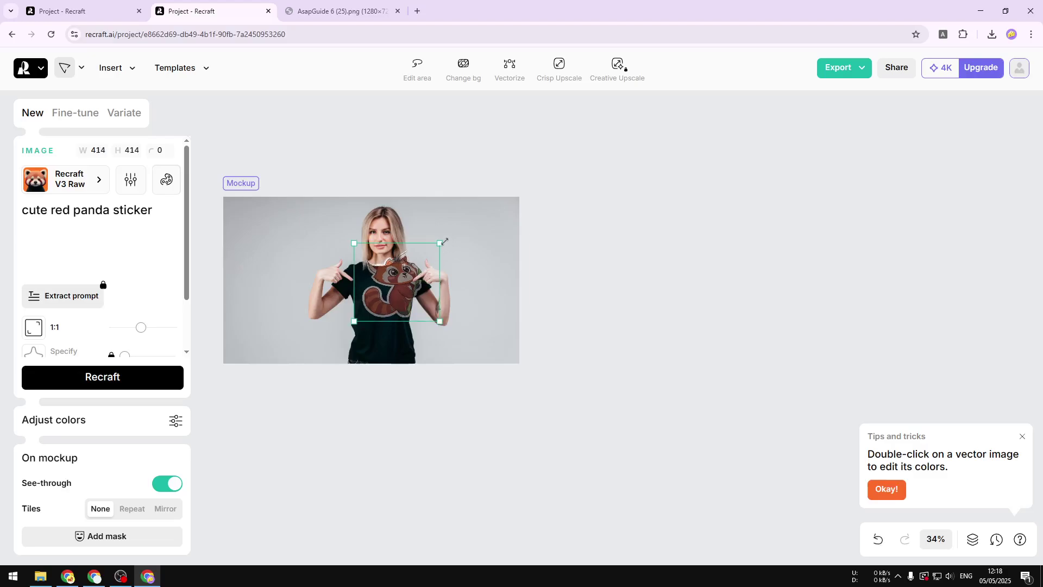
left_click_drag(440, 242, 389, 308)
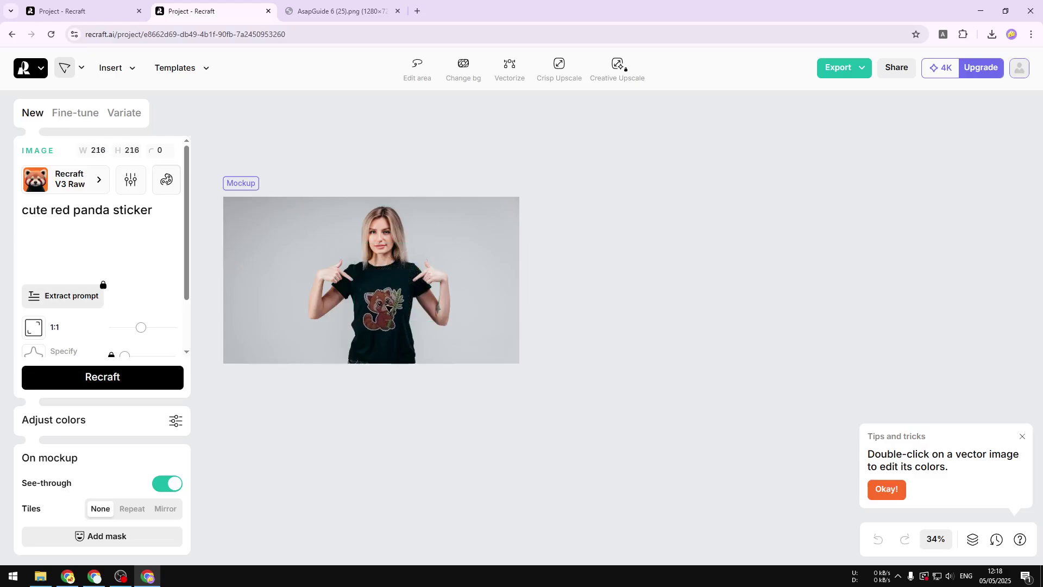
scroll(389, 307, "up", 2)
scroll(383, 313, "up", 3)
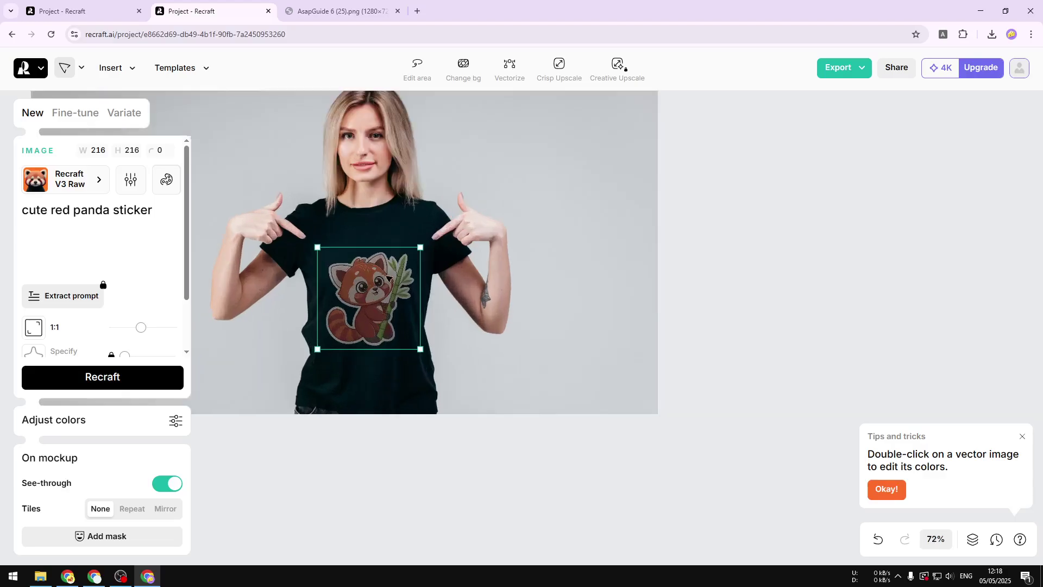
Raise the sticker's contrast, saturation and brightness in Adjust colors so it pops on black.
left_click(761, 300)
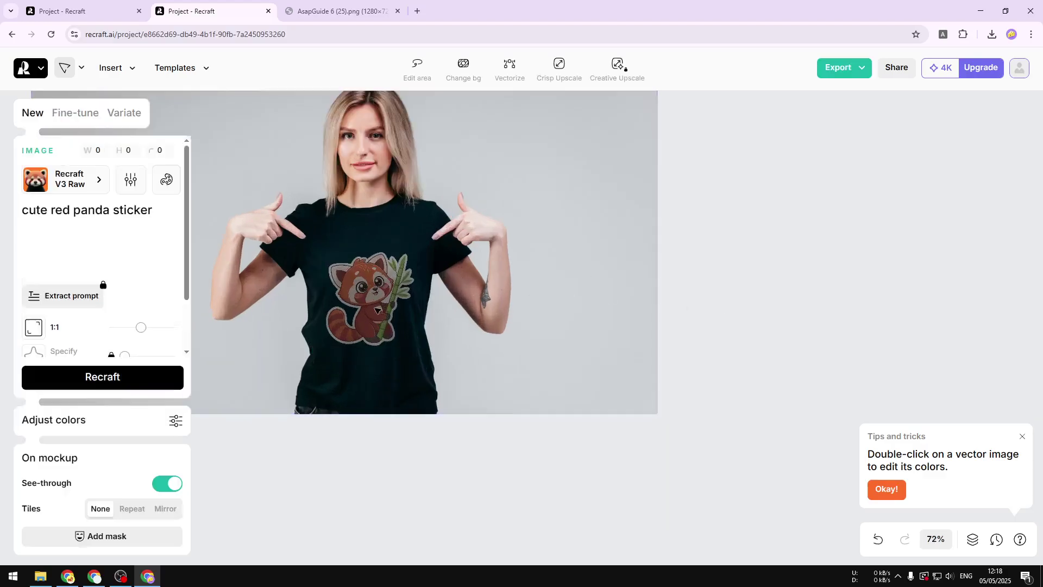
mouse_move(370, 302)
left_mouse_down()
mouse_move(387, 298)
mouse_move(373, 283)
left_mouse_up()
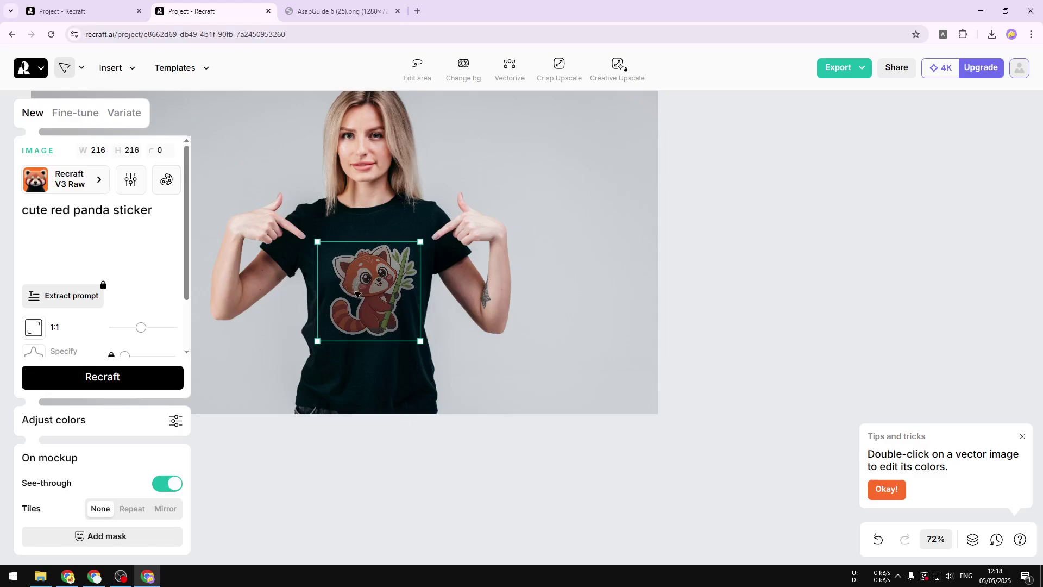
left_click(173, 421)
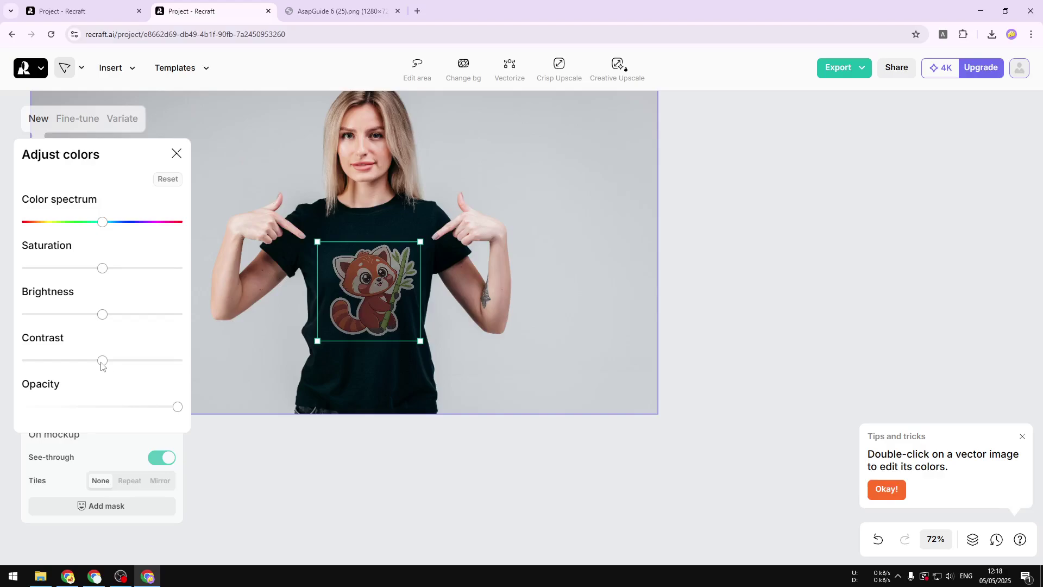
left_click_drag(101, 361, 123, 363)
left_click_drag(102, 270, 117, 273)
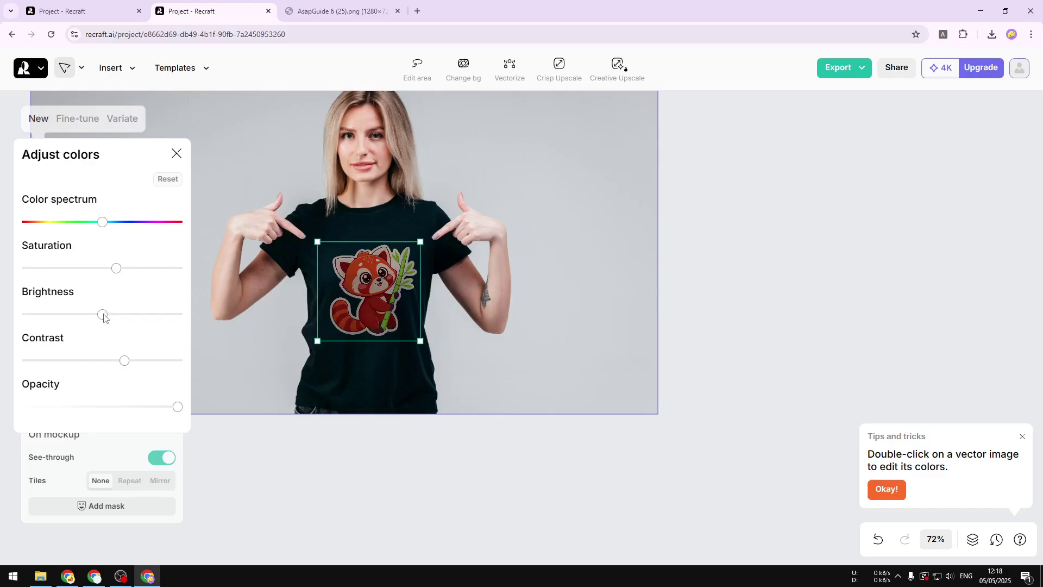
mouse_move(104, 317)
left_mouse_down()
mouse_move(122, 318)
mouse_move(111, 320)
left_mouse_up()
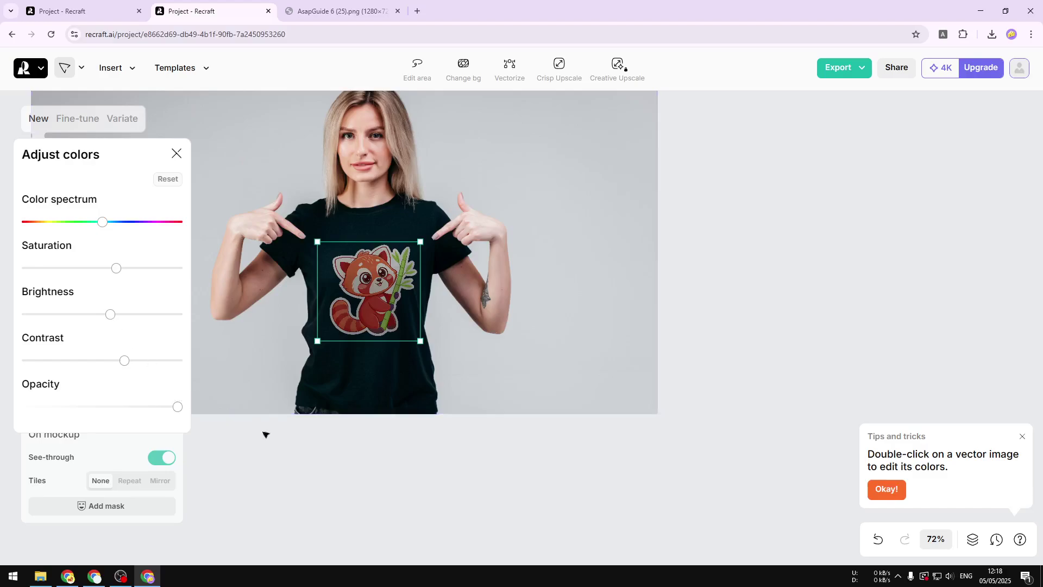
left_click(379, 455)
scroll(827, 298, "left", 2)
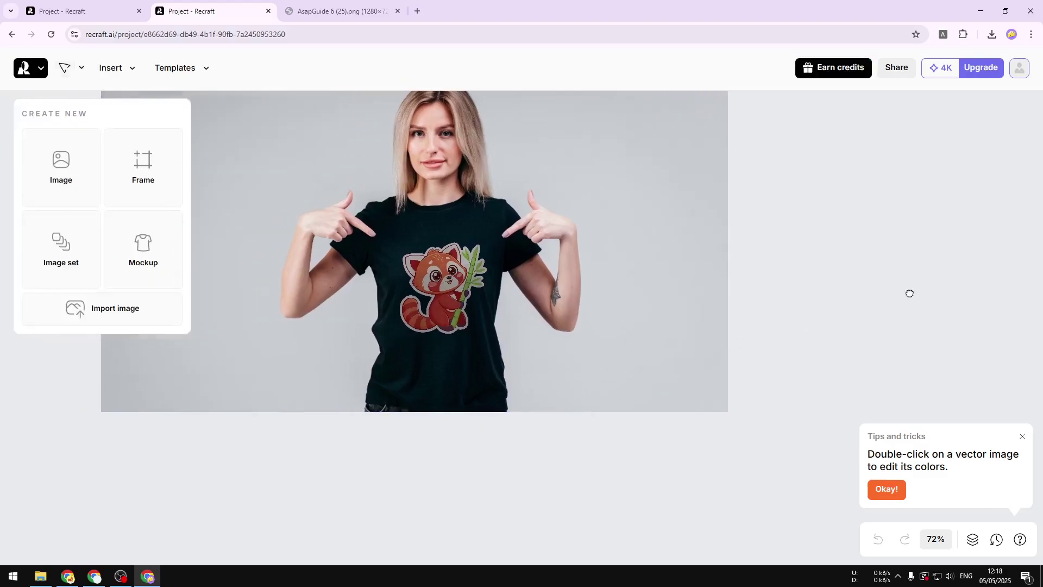
Export the mockup as cute-red-panda-sticker.jpg, view it, and return to the duck project.
right_click(616, 242)
mouse_move(683, 413)
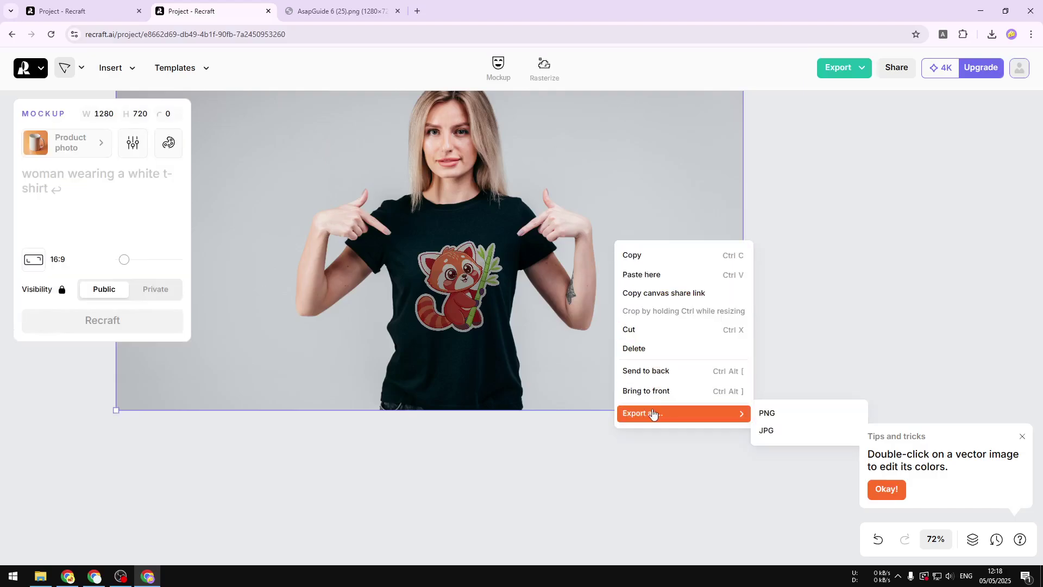
left_click(786, 430)
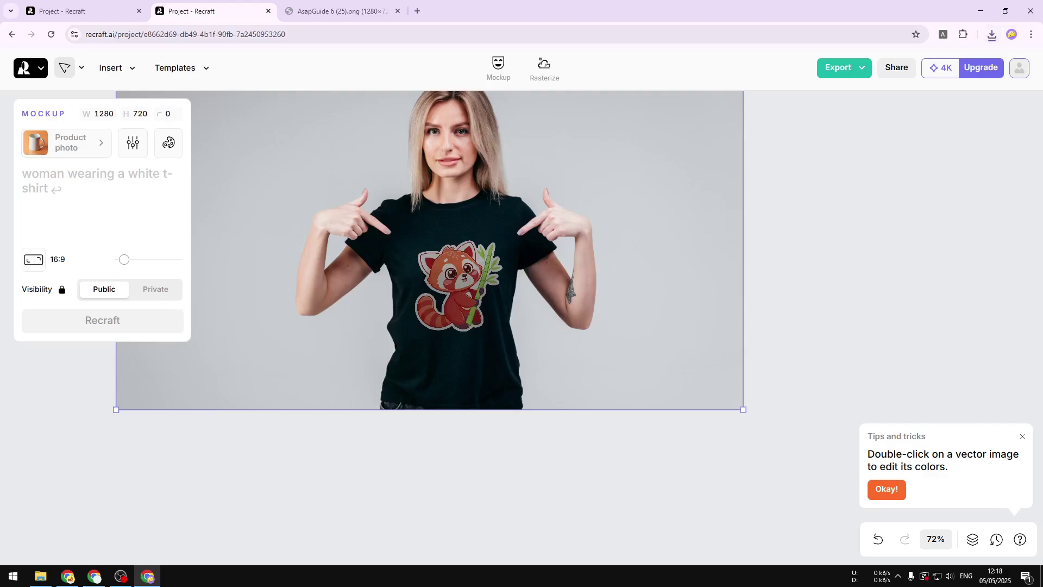
left_click(468, 6)
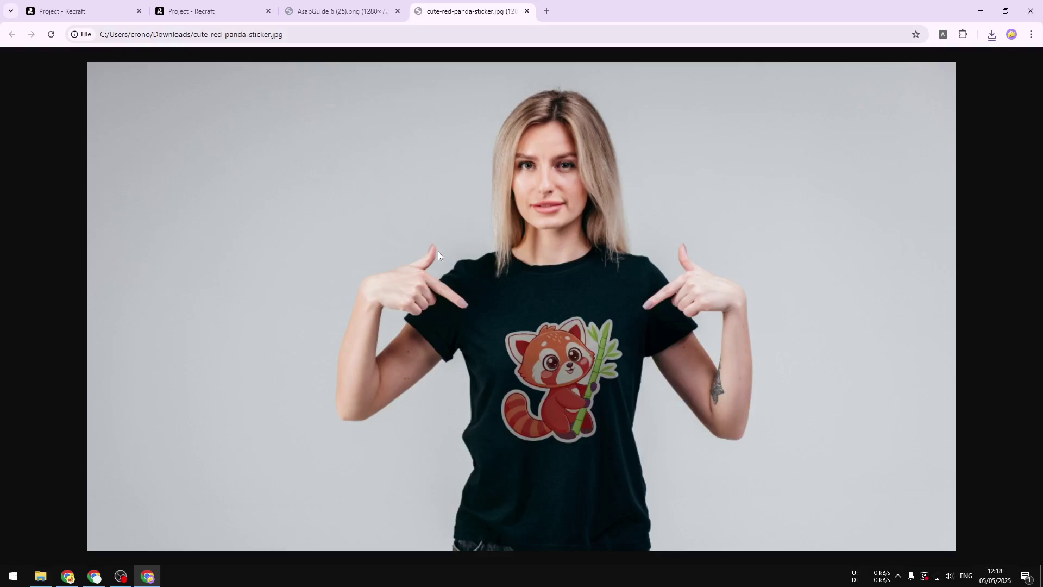
left_click(85, 10)
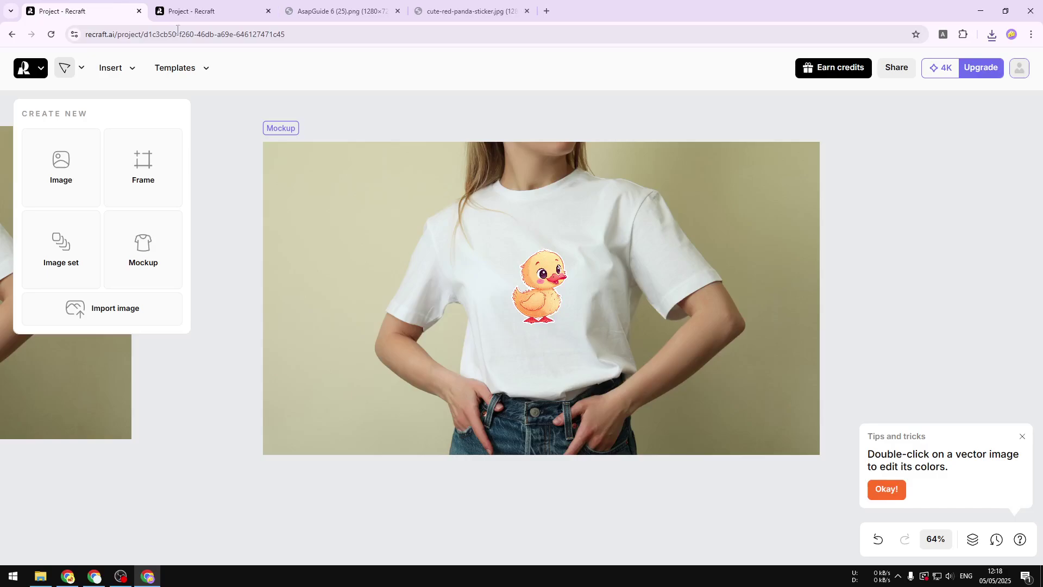